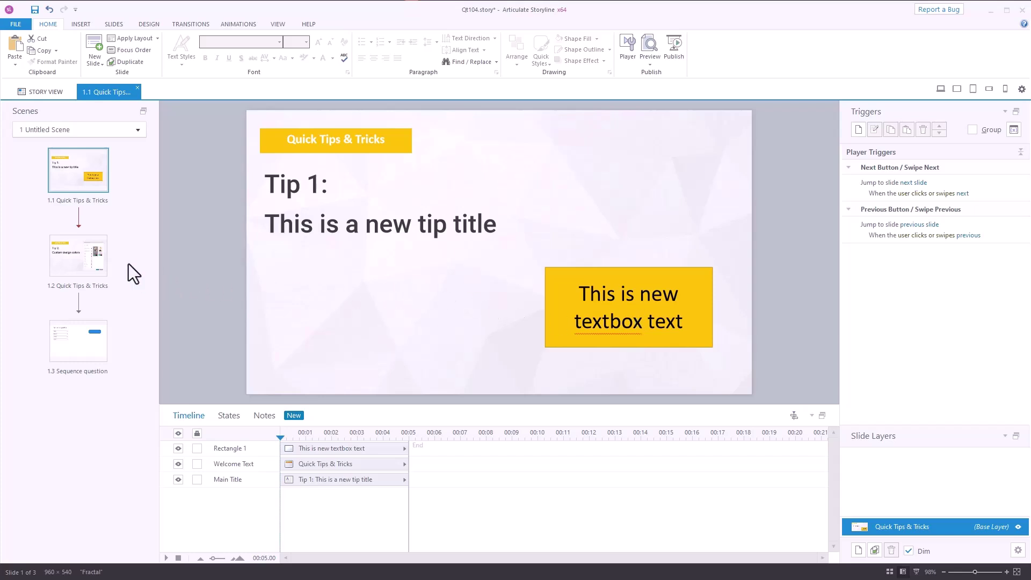
Step: Open slide 1.3, the Sequence question with Apple, Banana, Cherry and Durian drop-downs
left_click(83, 269)
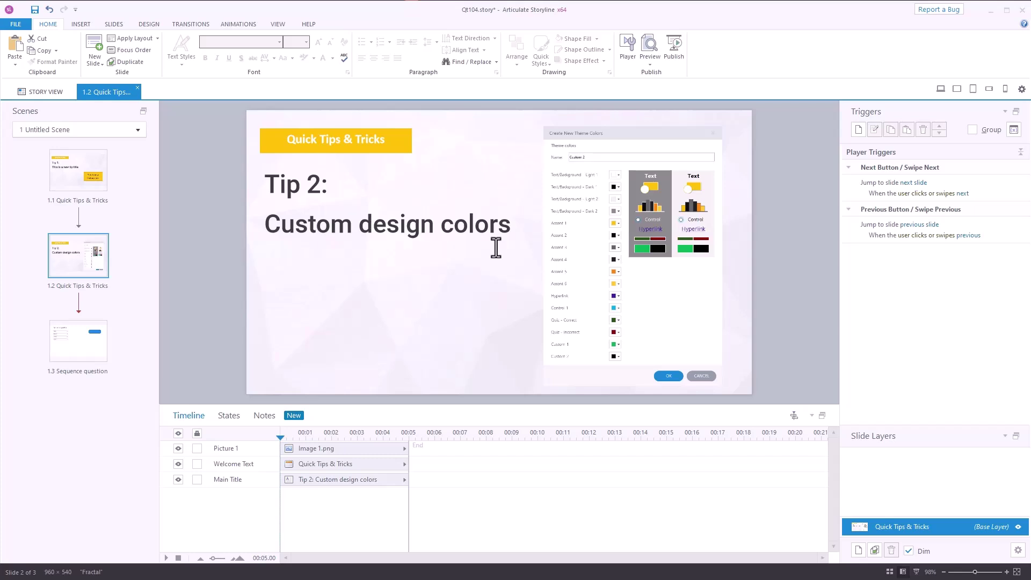
left_click(96, 349)
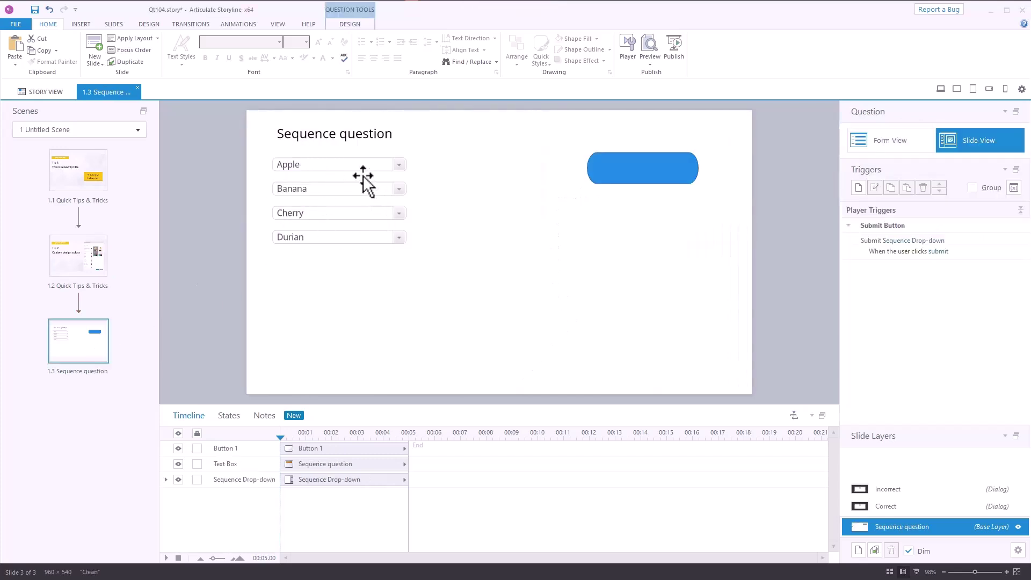
Step: Preview slide 1.3 and expand the first drop-down showing Banana, Durian, Apple and Cherry
left_click(650, 65)
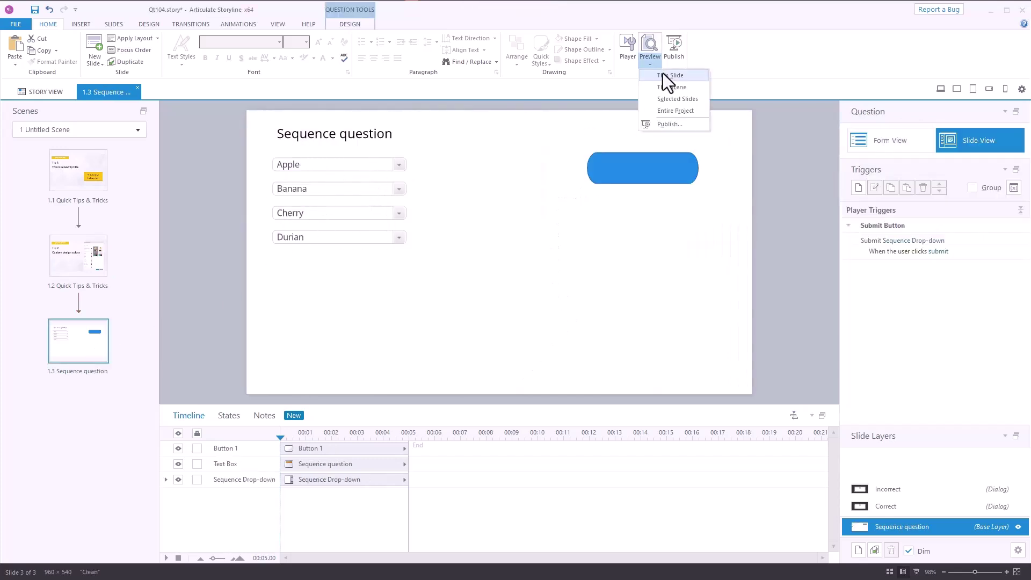
left_click(665, 75)
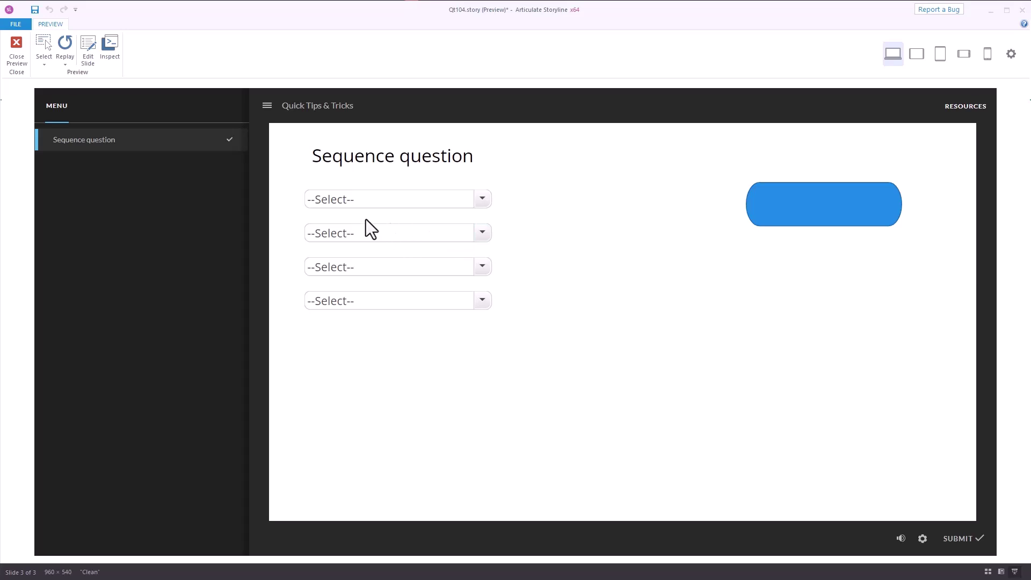
left_click(483, 200)
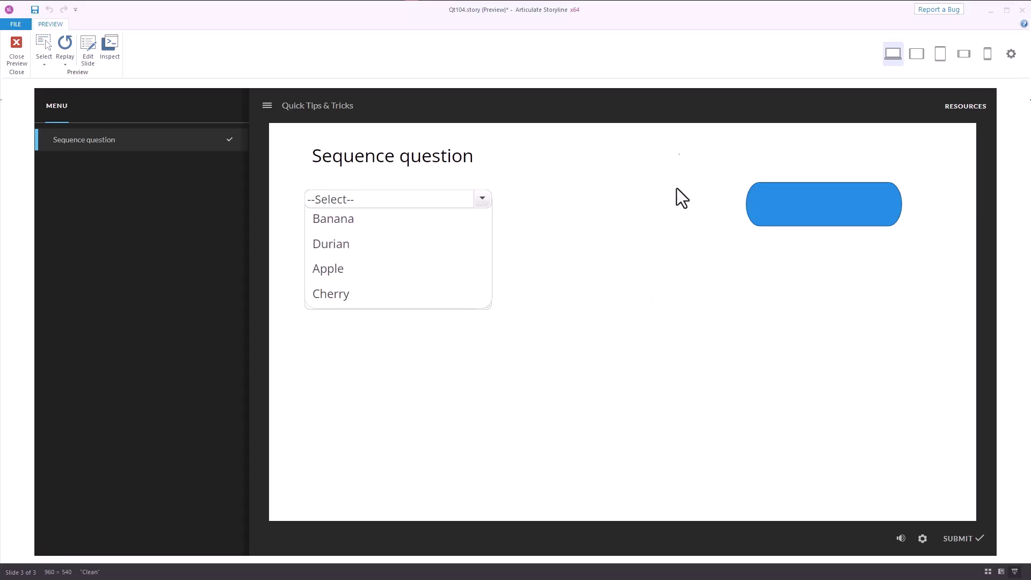
Step: Close the preview and draw a trial Button 2 in the third style below the existing button
left_click(18, 49)
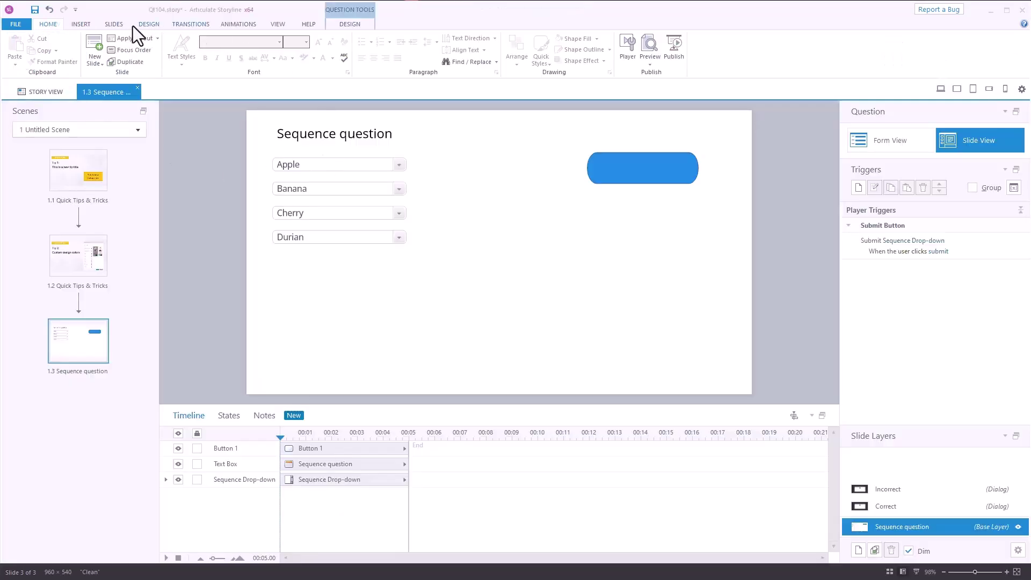
left_click(86, 24)
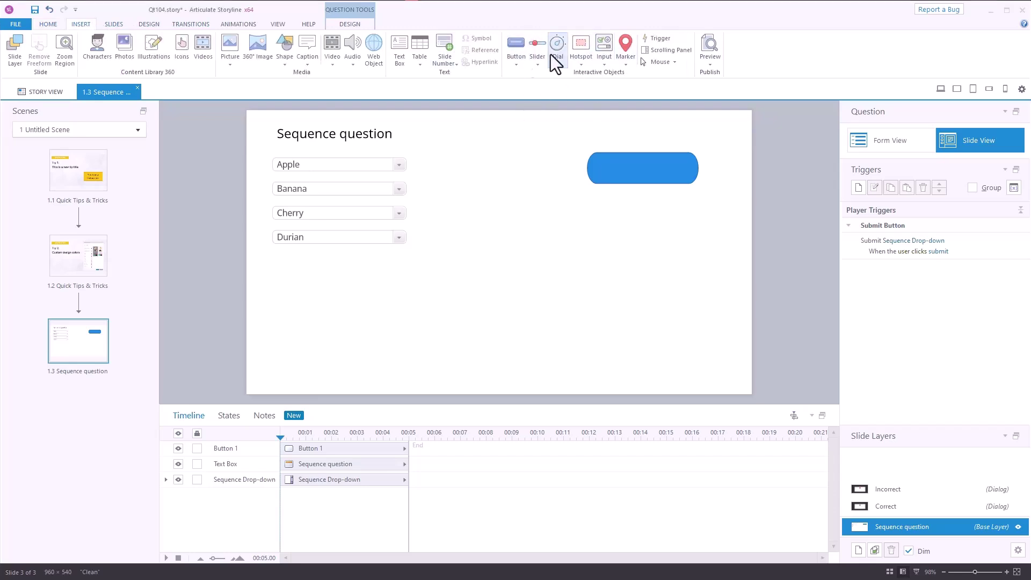
left_click(515, 66)
left_click(549, 161)
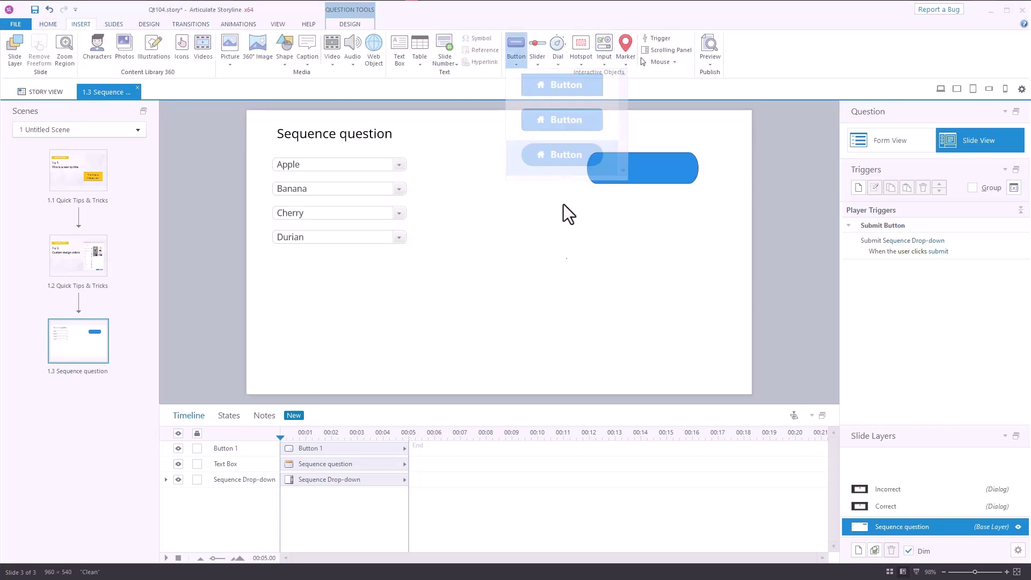
left_click_drag(564, 258, 656, 283)
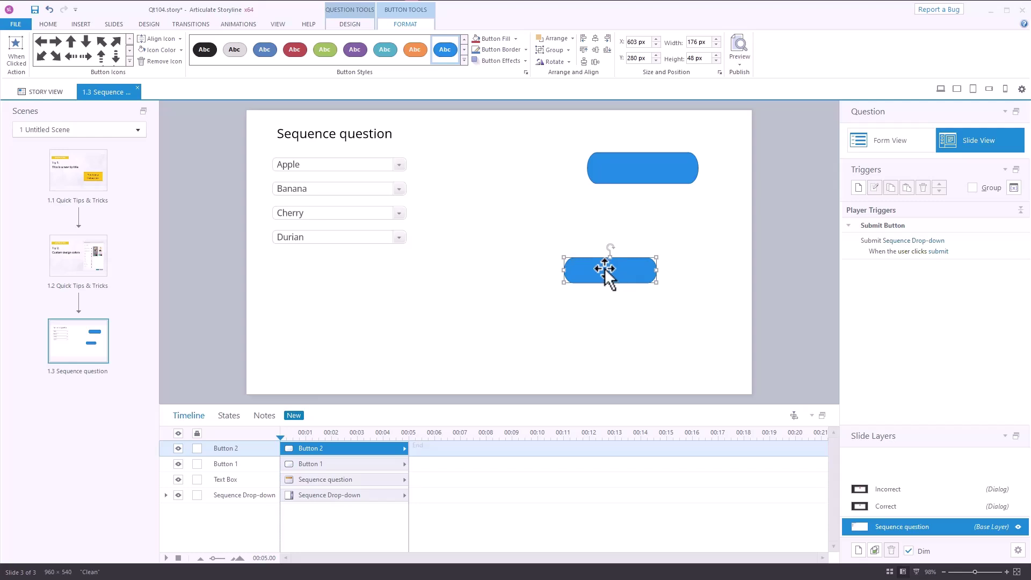
left_click(629, 334)
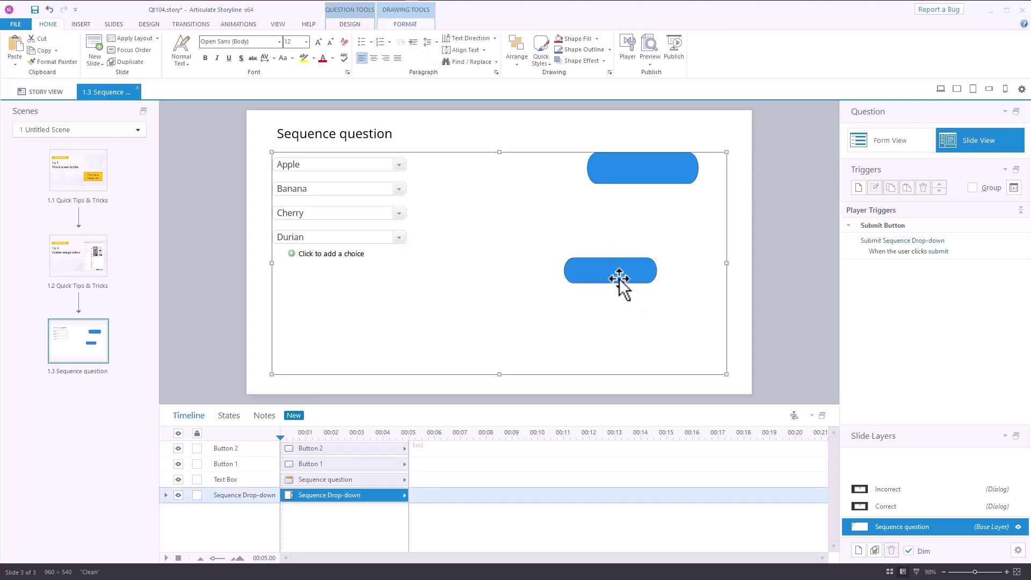
left_click(619, 275)
Step: Delete Button 2 and show the Design tab's theme colour sets, from This Project to Office
key("Delete")
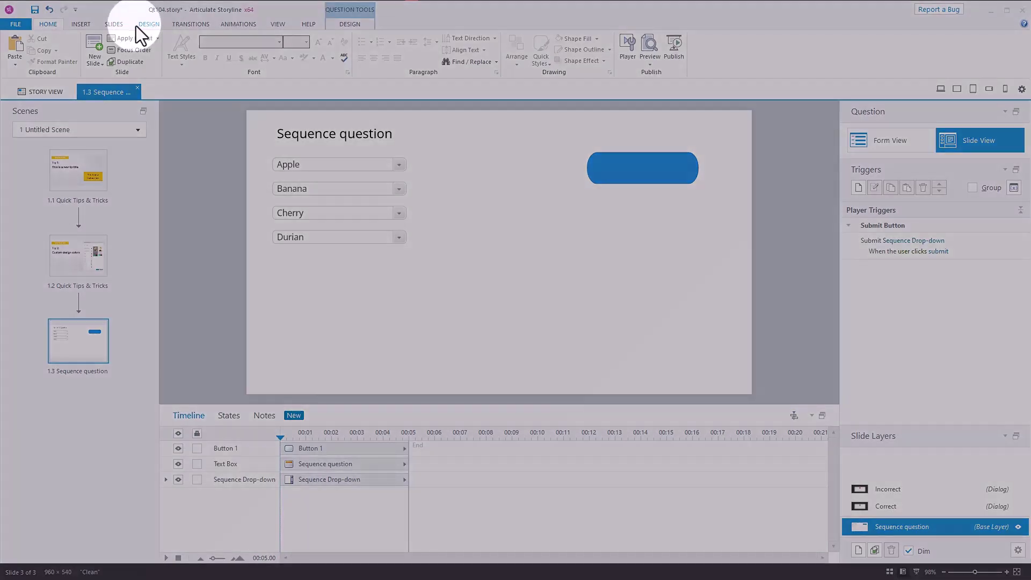
left_click(150, 24)
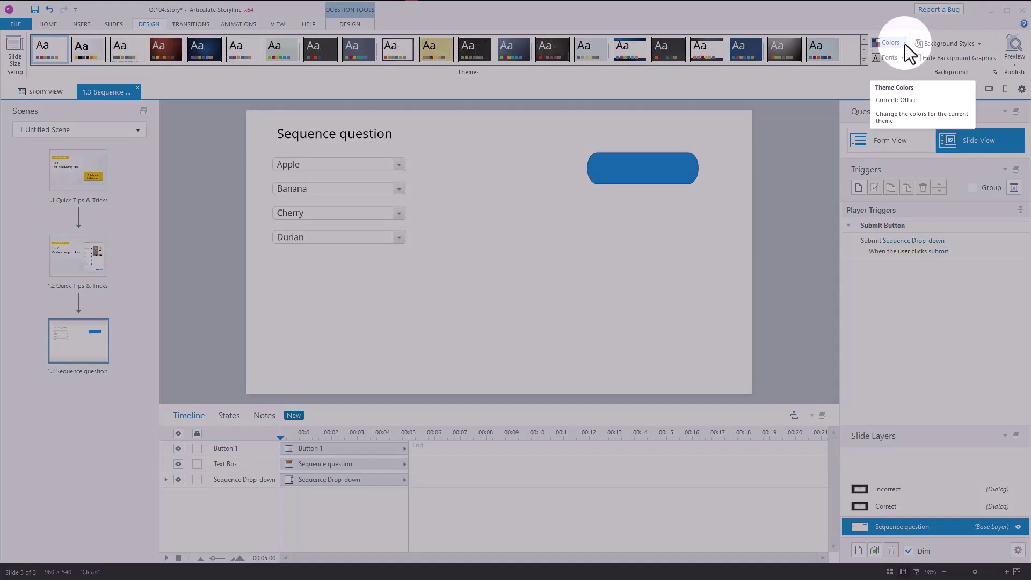
left_click(887, 44)
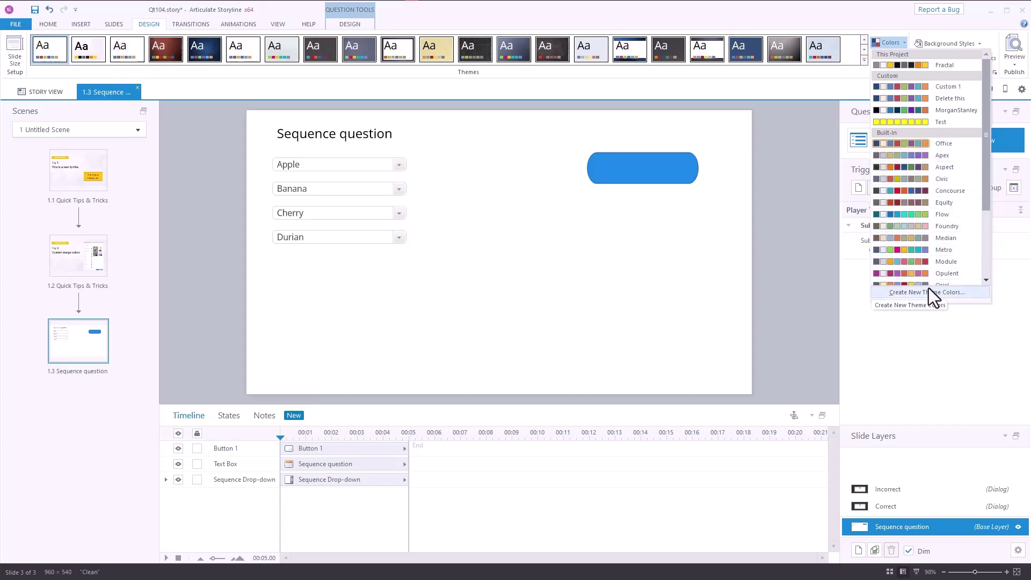
right_click(920, 144)
left_click(901, 141)
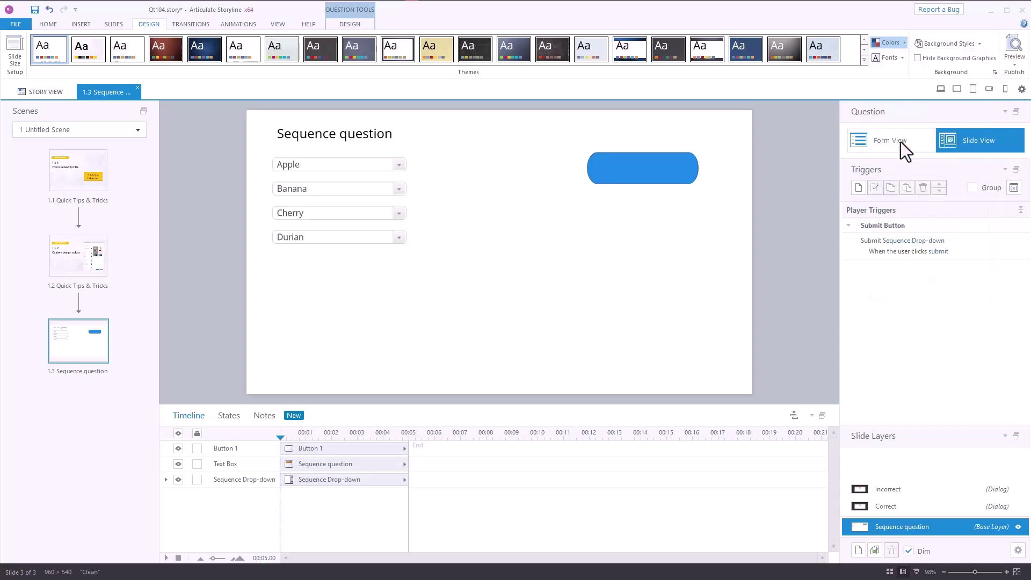
left_click(902, 43)
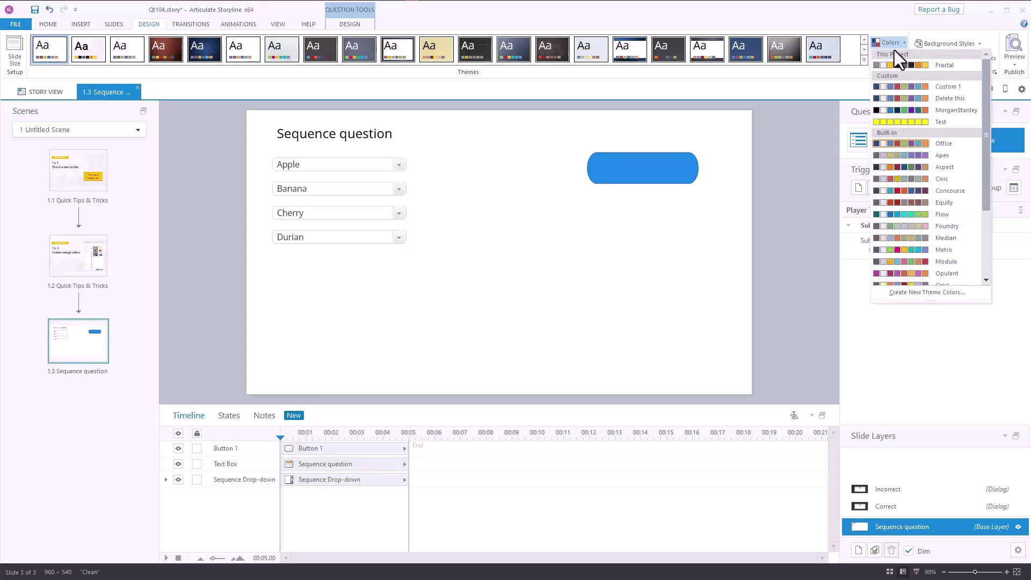
Step: Create a new theme colour set named 'Delete today'
left_click(920, 293)
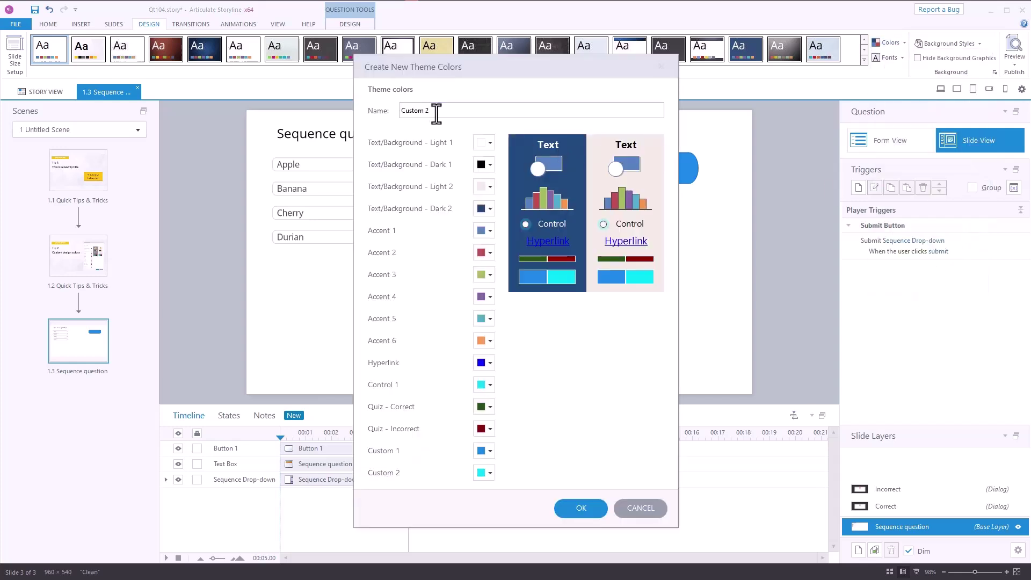
left_click_drag(437, 111, 349, 115)
type("Delete today")
Step: Set Custom 2 to light grey #D9D9D9 and Custom 1 to dark grey #262626
left_click(490, 473)
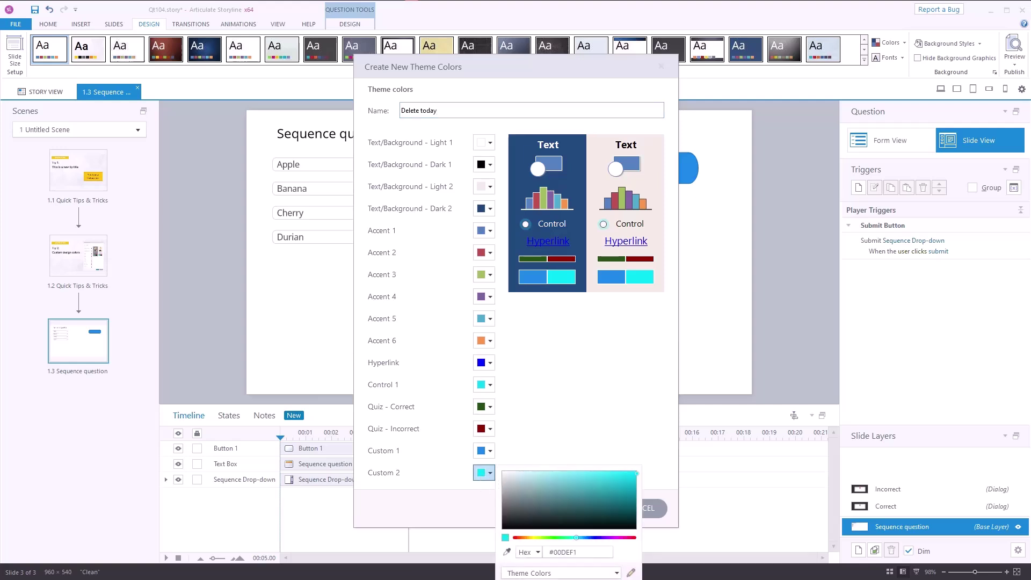
left_click(502, 479)
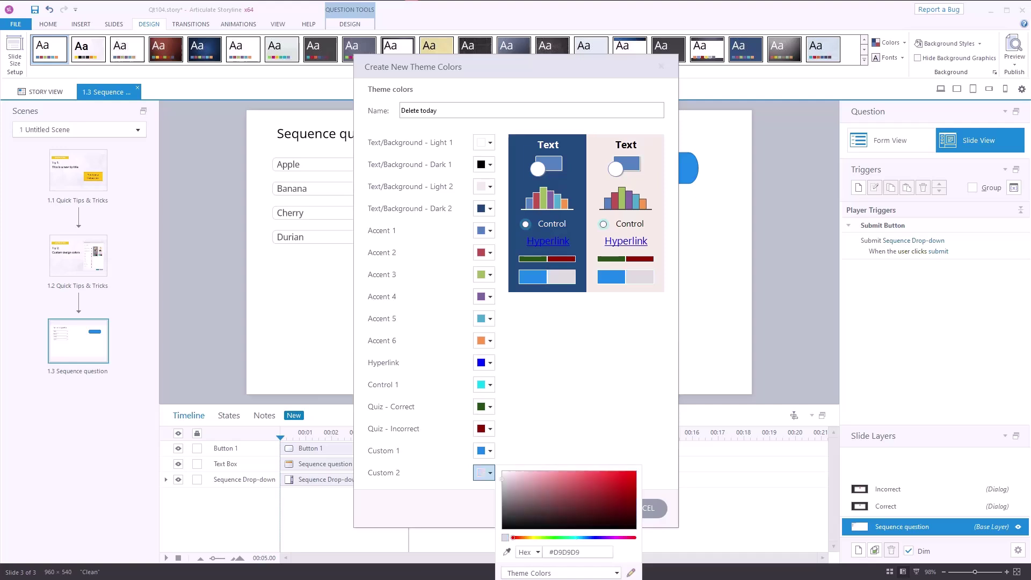
left_click(466, 510)
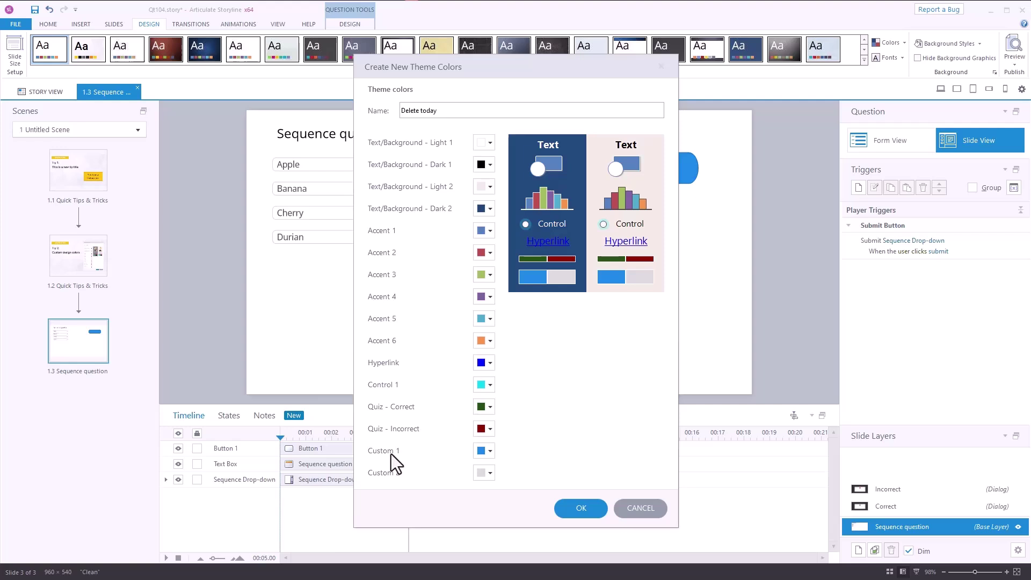
left_click(488, 454)
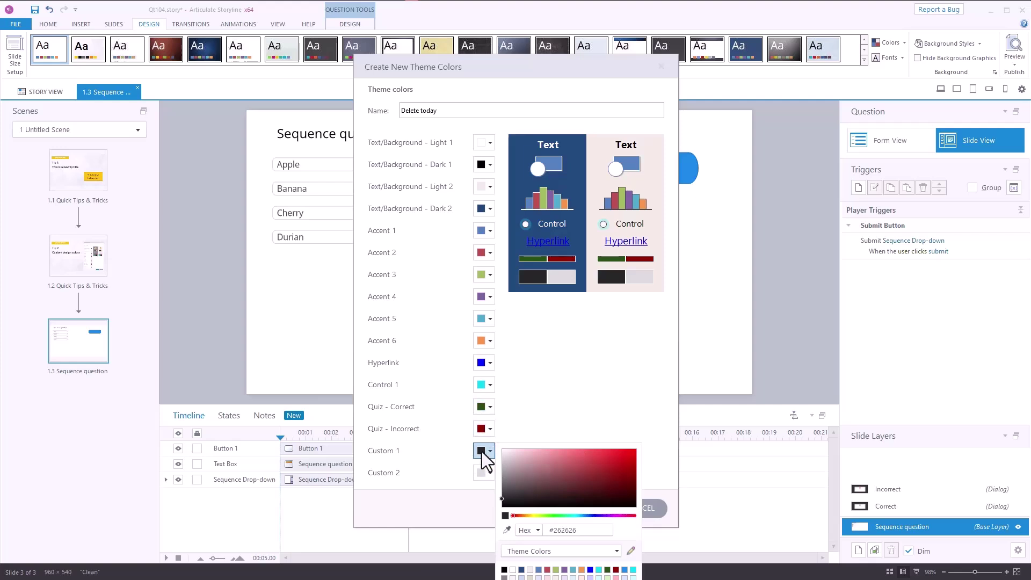
left_click(459, 508)
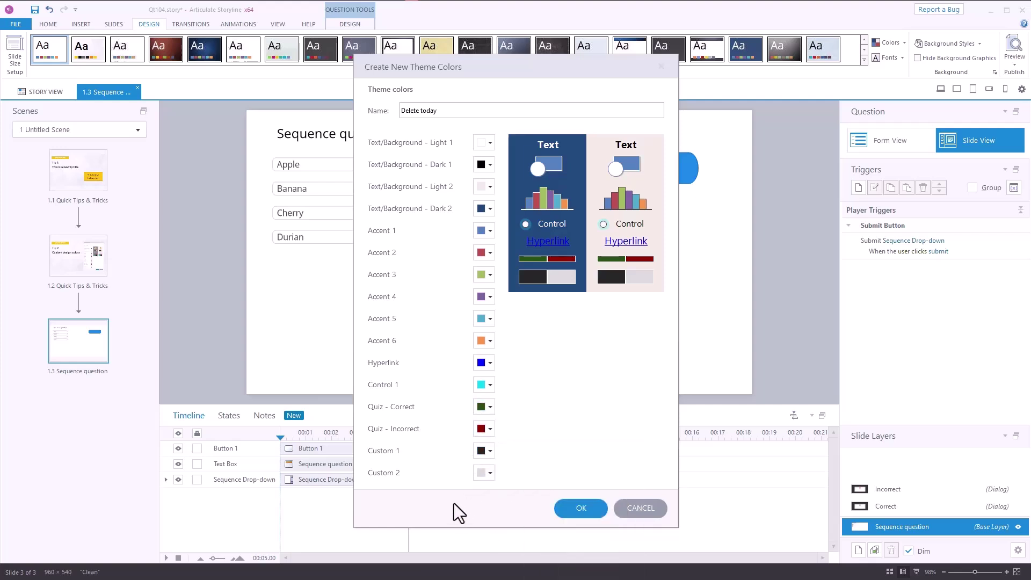
Step: Apply the Delete today colours and preview the slide to check the drop-down hover colour
left_click(580, 508)
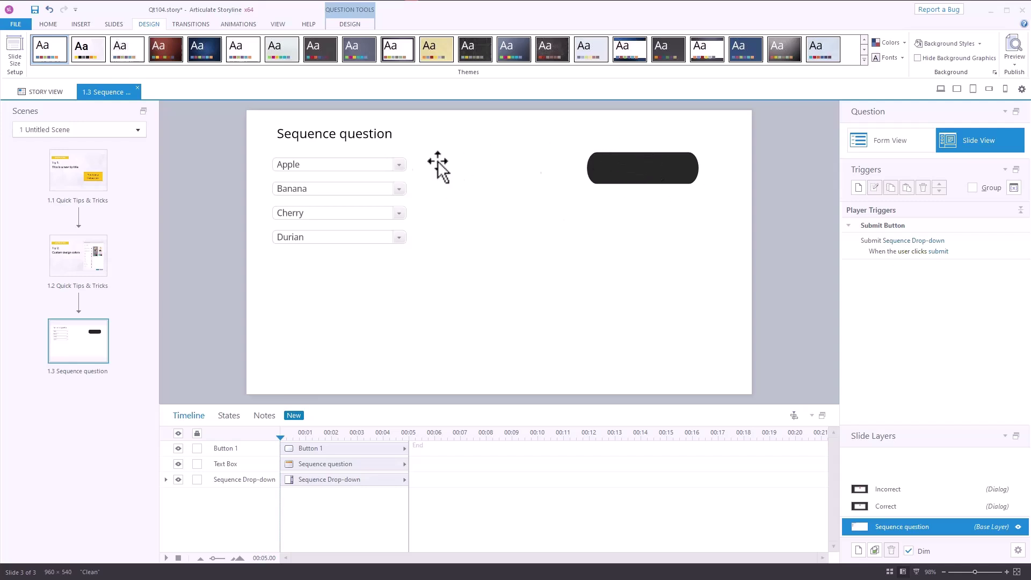
left_click(1014, 54)
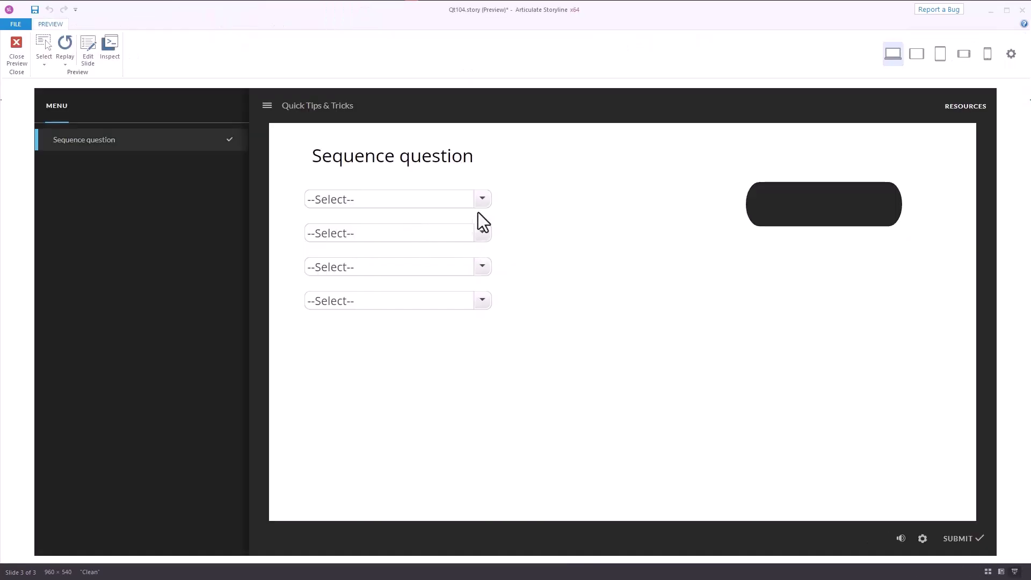
left_click(482, 200)
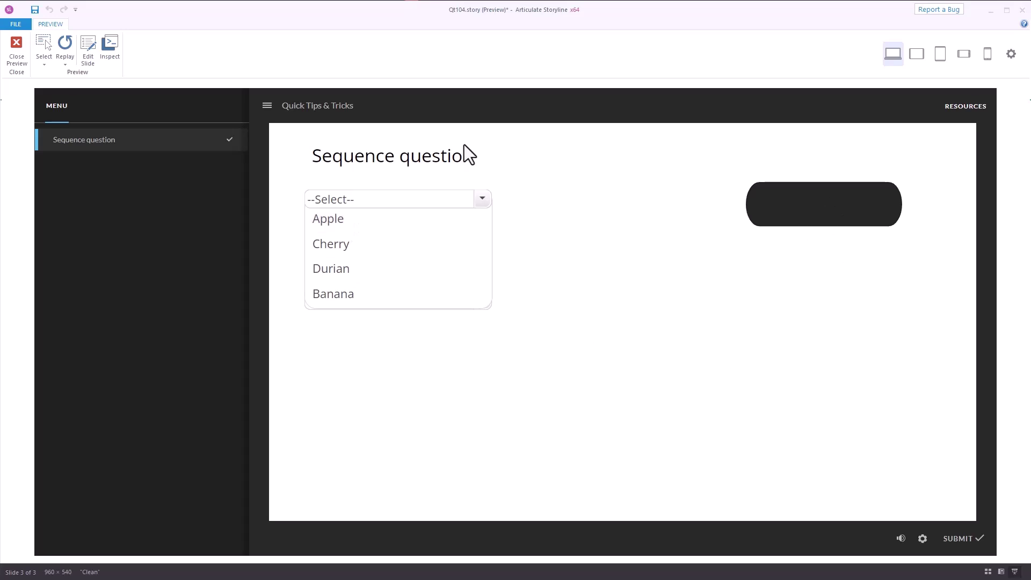
left_click(16, 49)
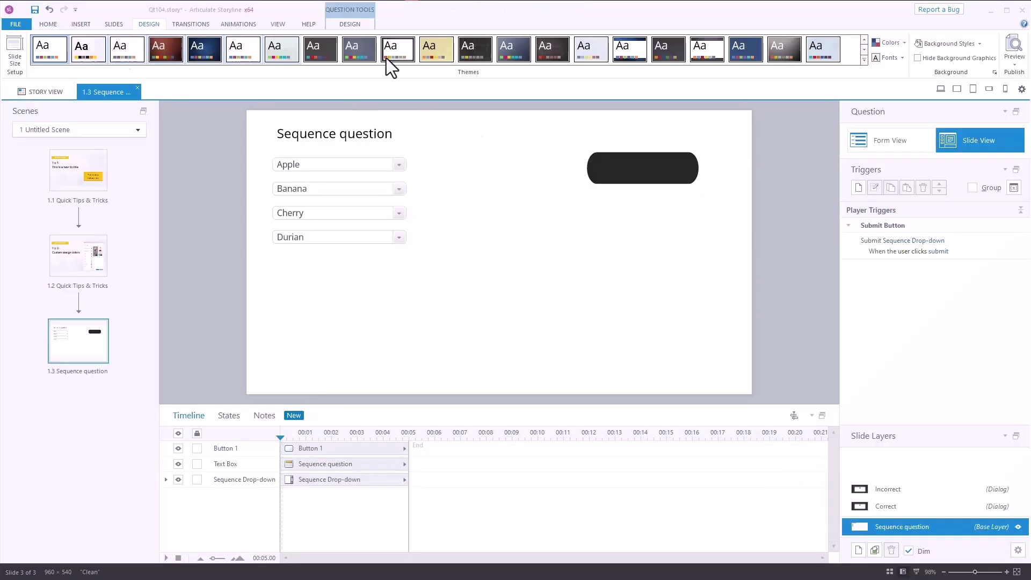
left_click(78, 25)
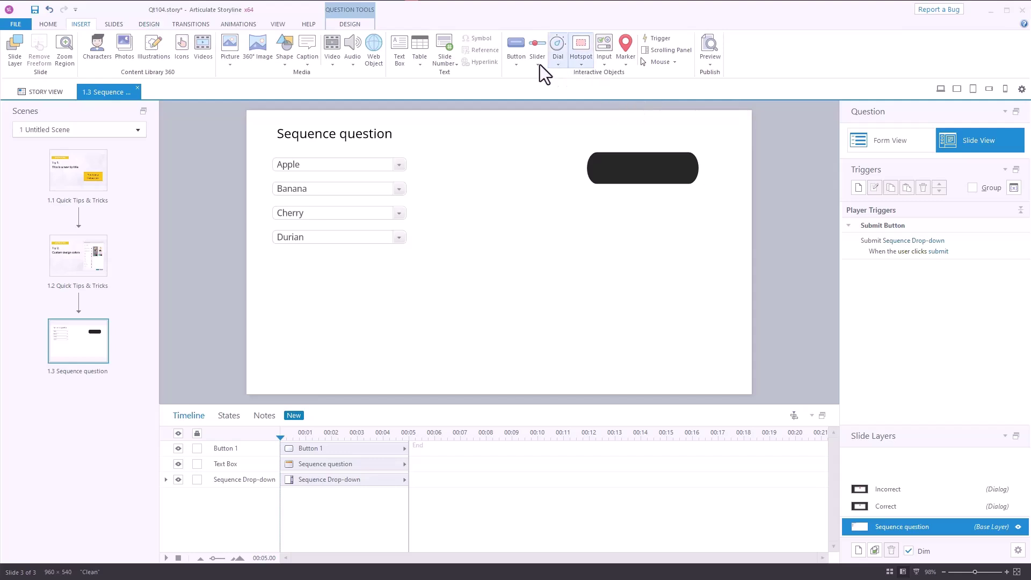
left_click(517, 64)
left_click(553, 153)
left_click_drag(551, 271, 642, 299)
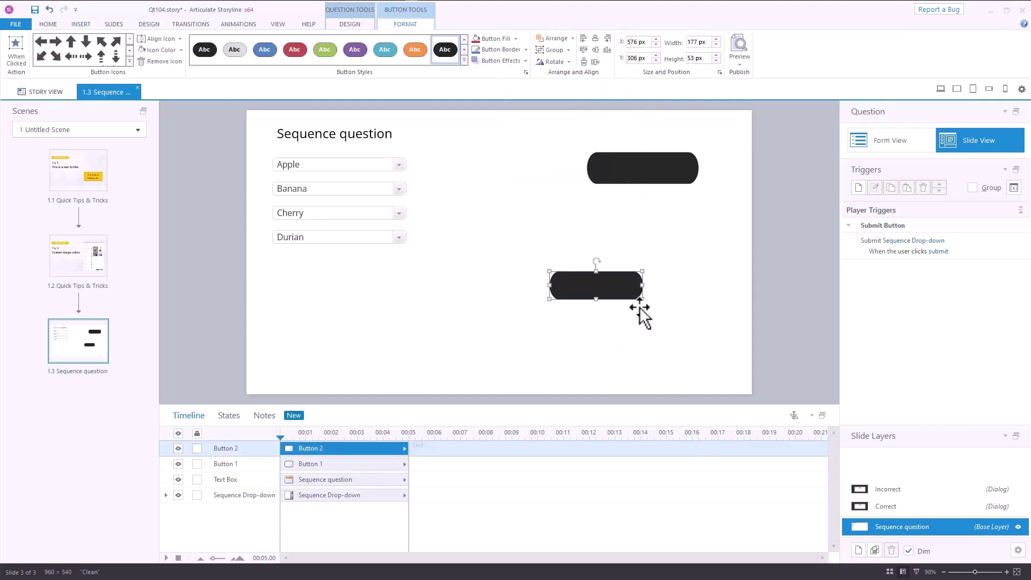
type("Button")
left_click(724, 329)
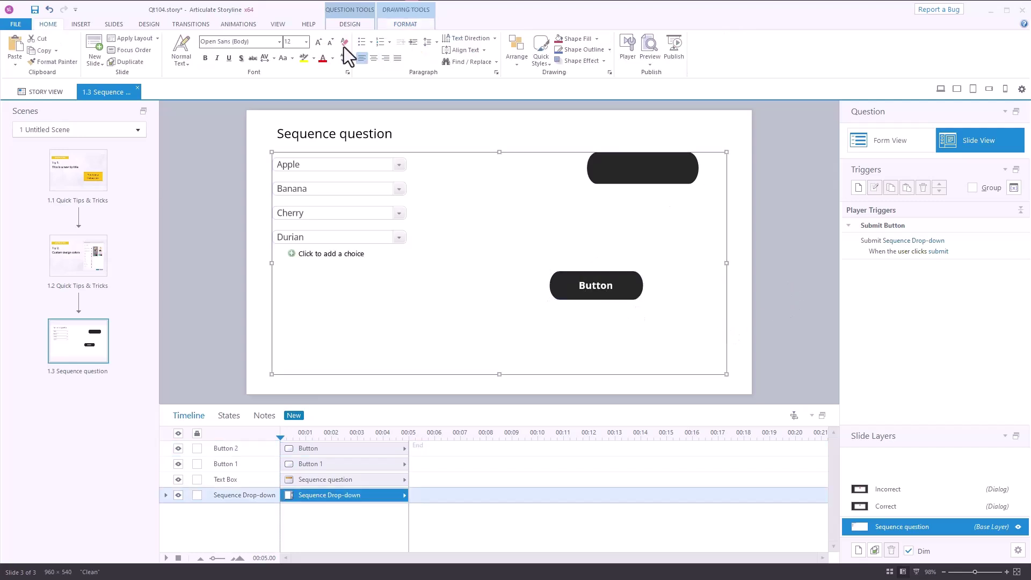
left_click(763, 297)
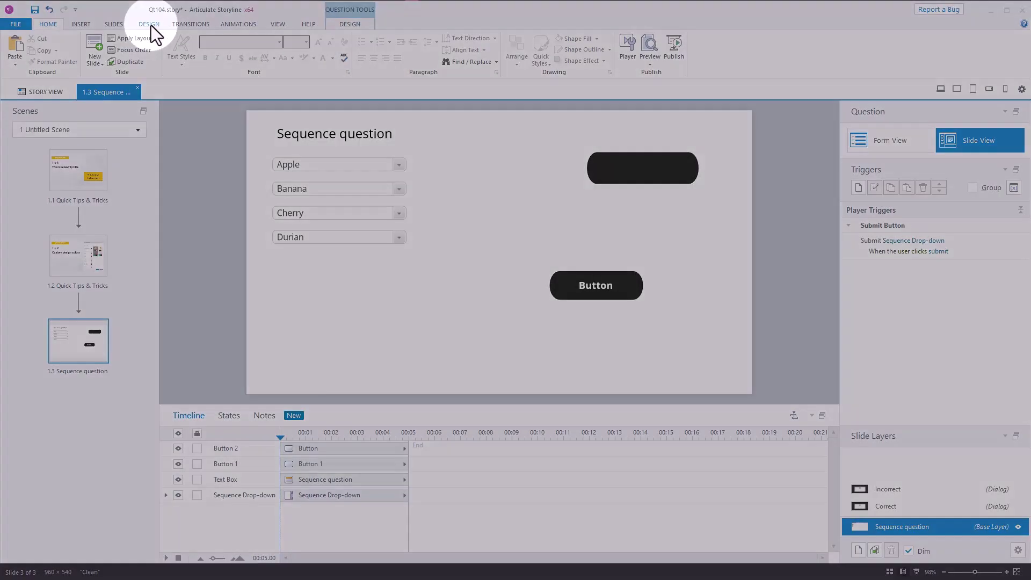
Step: Bring up the apply, edit and delete options for the Delete today colour set
left_click(149, 24)
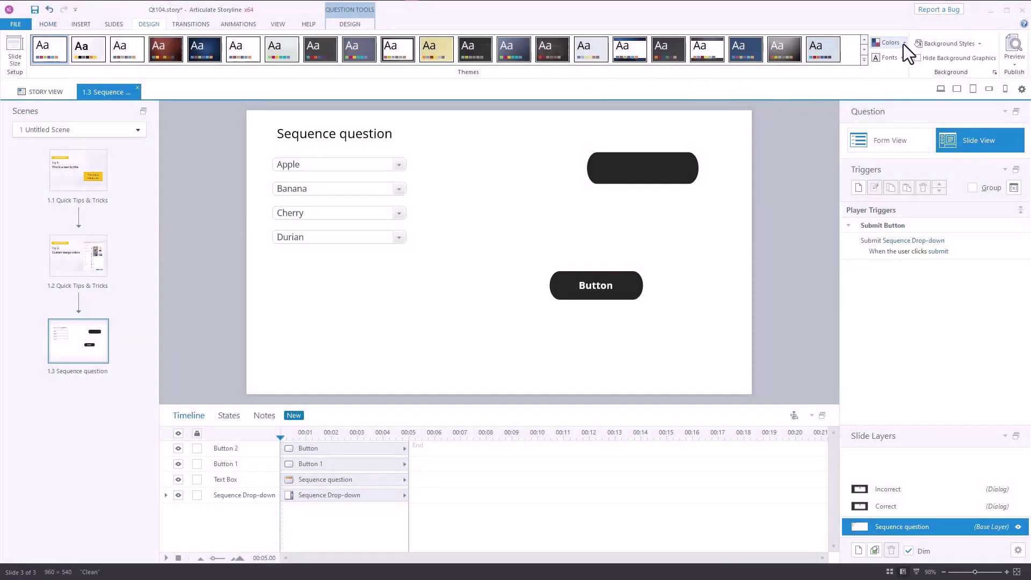
left_click(903, 43)
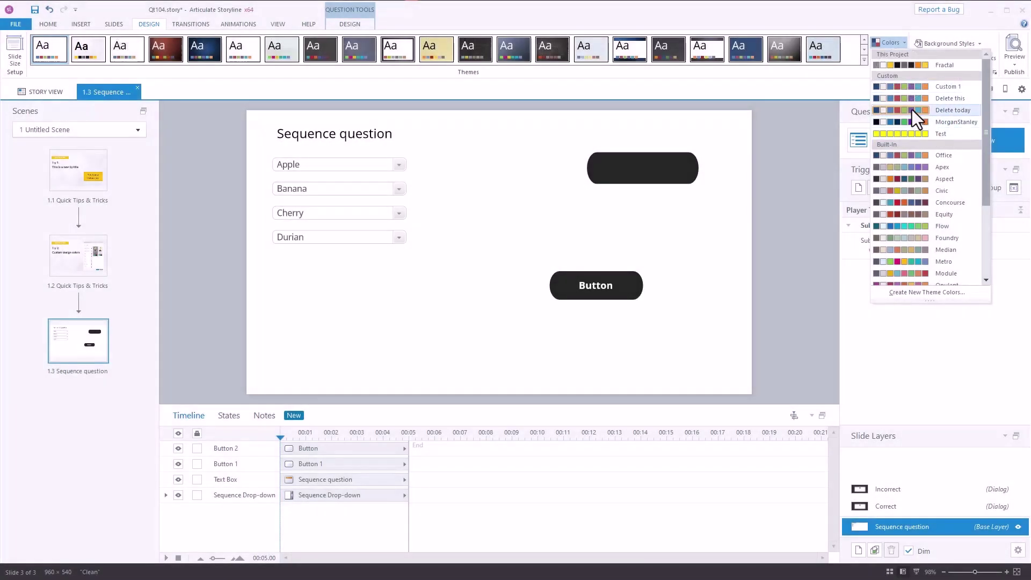
right_click(913, 109)
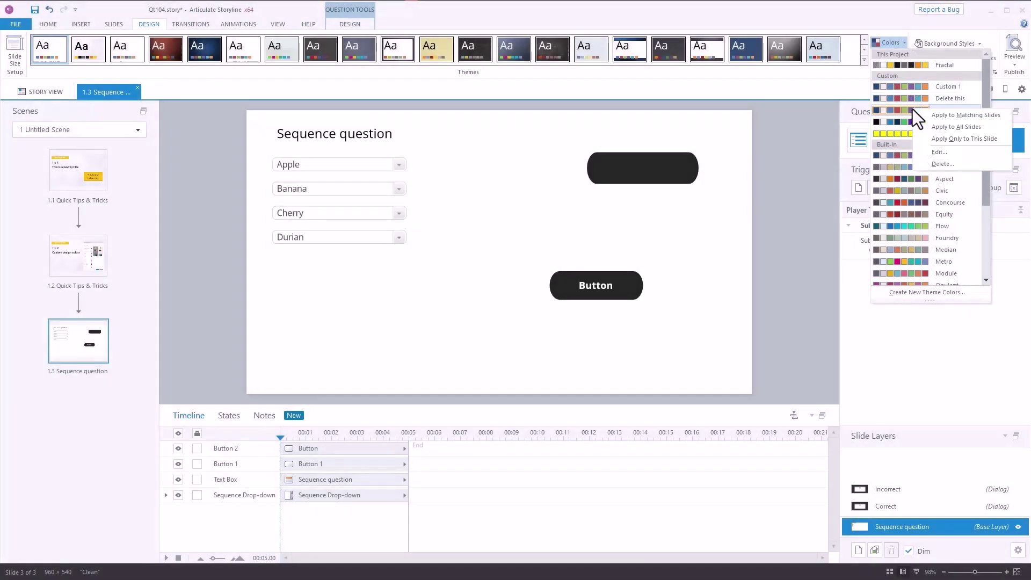
Step: Edit Delete today so Custom 1 is purple #8064A2 and Custom 2 pale green, and save
left_click(946, 153)
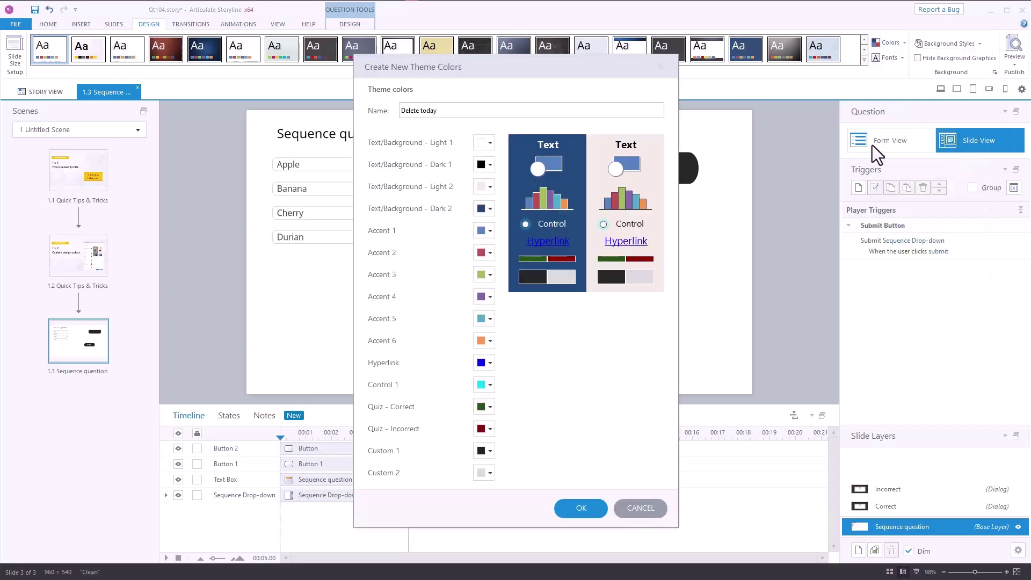
left_click(488, 450)
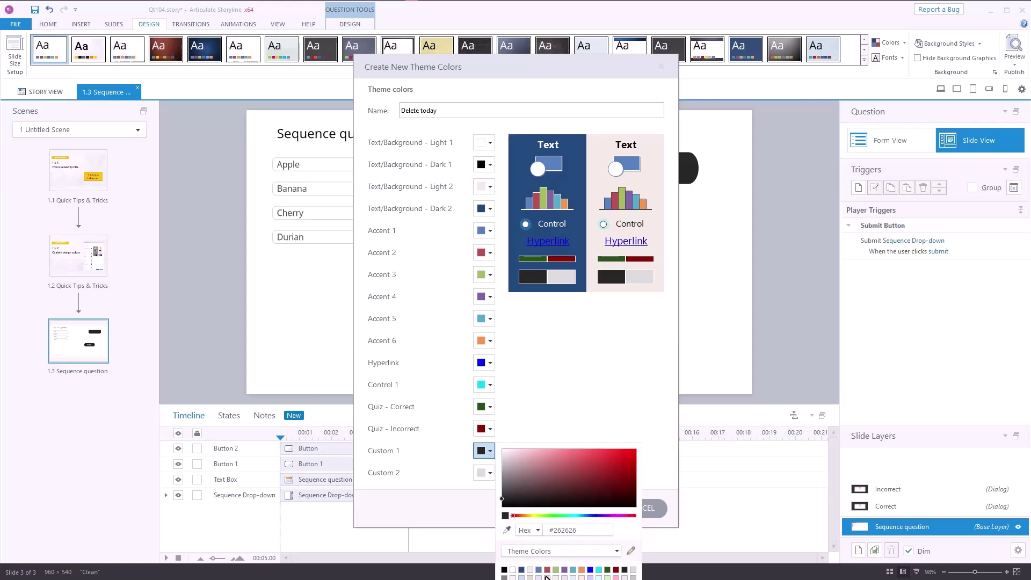
left_click(564, 570)
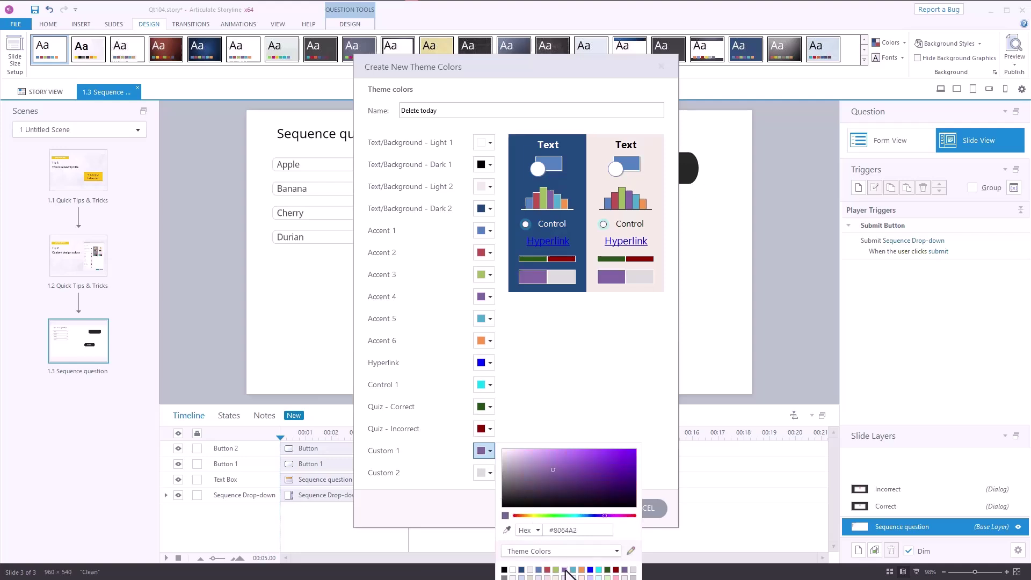
left_click(488, 473)
left_click(489, 474)
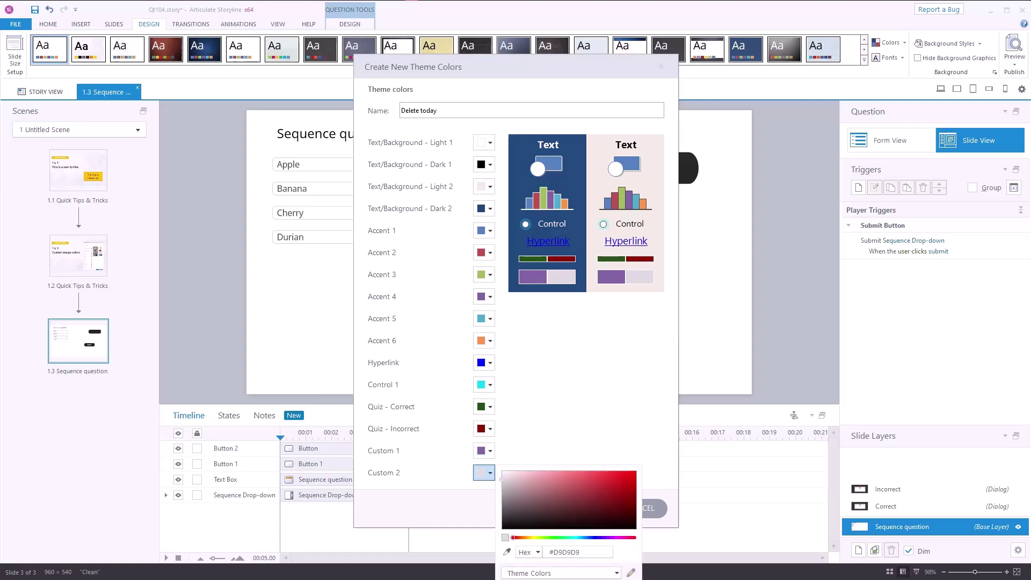
left_click(564, 537)
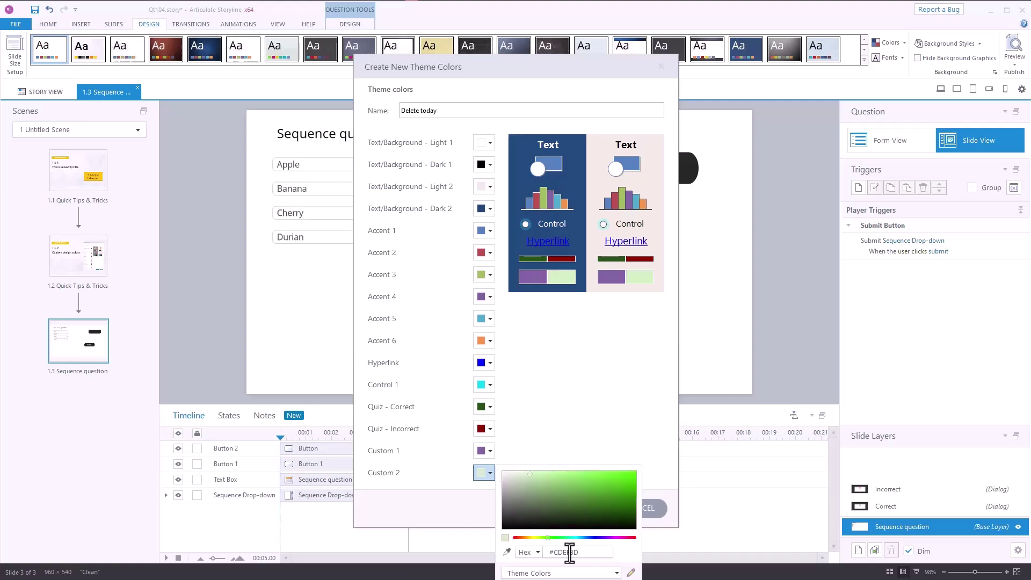
left_click(469, 505)
left_click(582, 507)
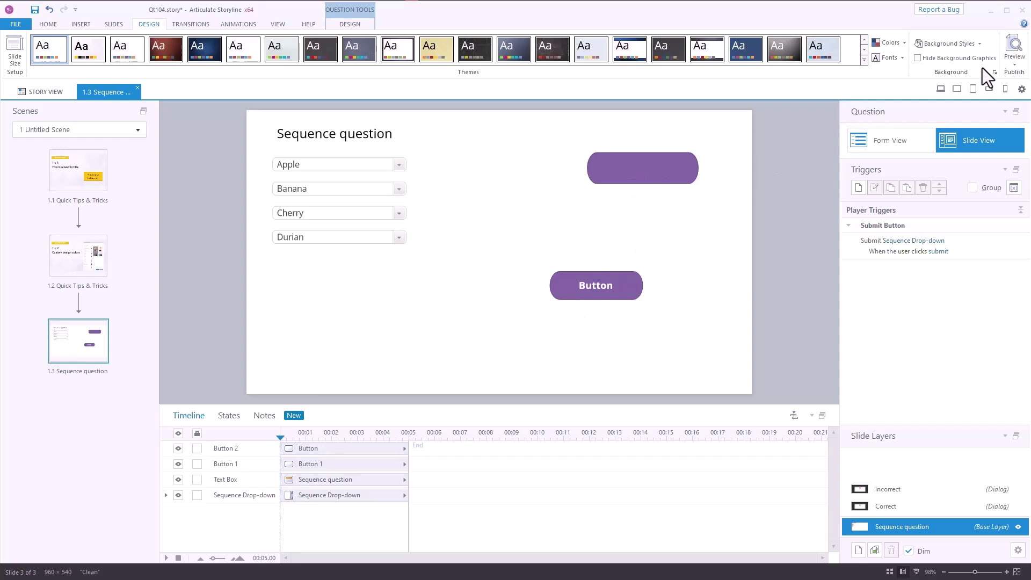
left_click(1012, 63)
left_click(1006, 78)
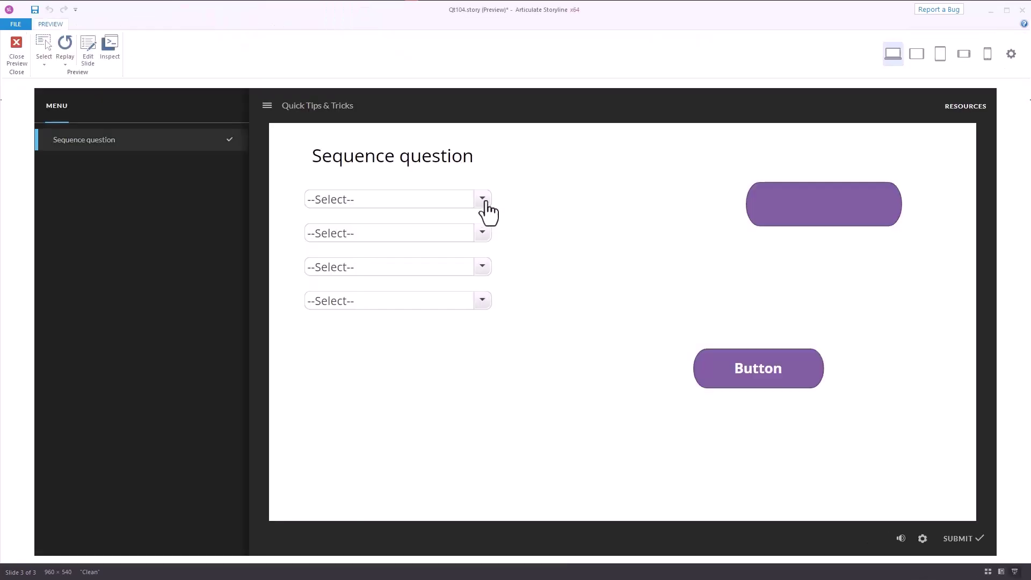
left_click(483, 200)
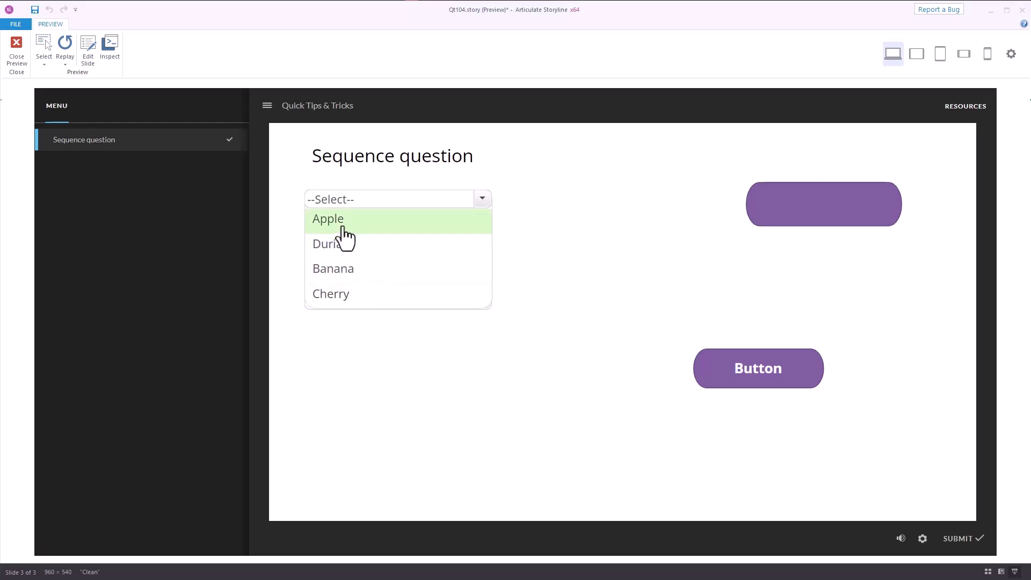
left_click(582, 184)
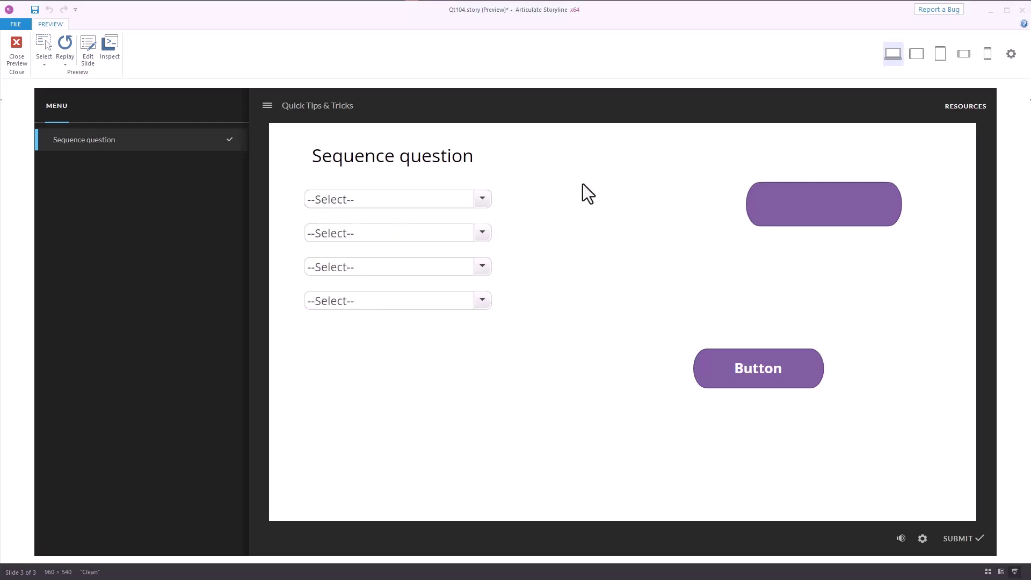
left_click(21, 43)
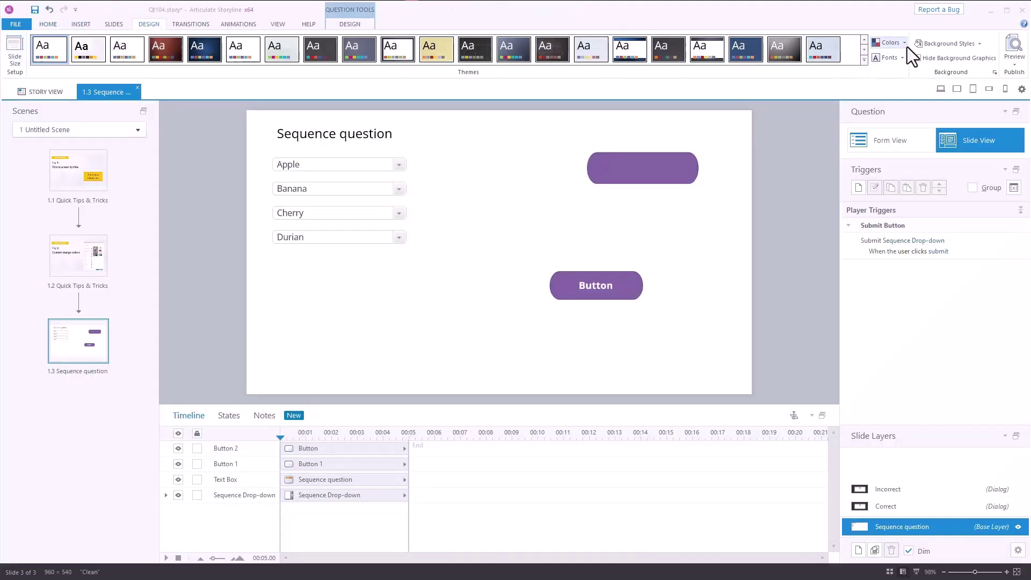
left_click(621, 180)
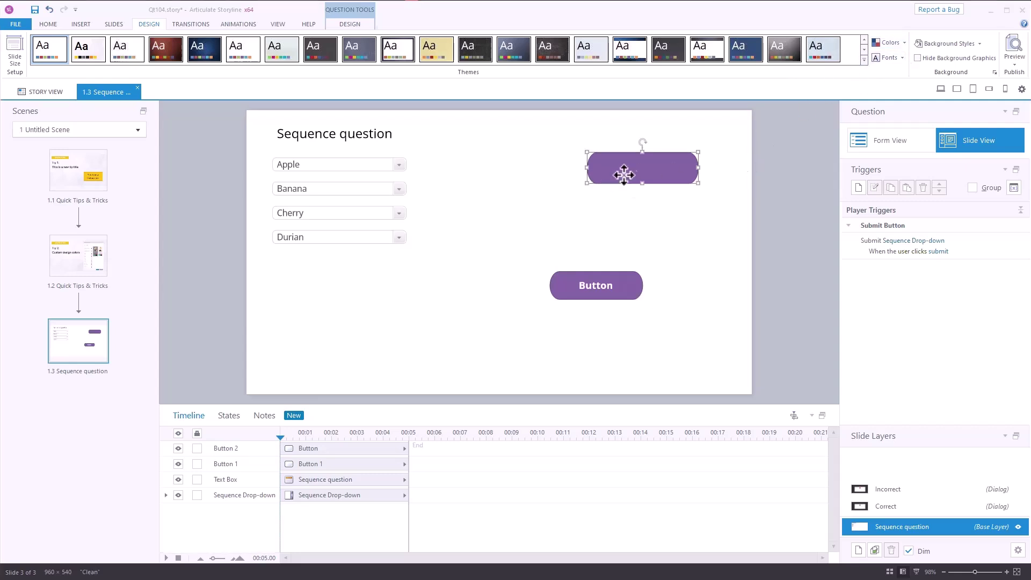
left_click(406, 24)
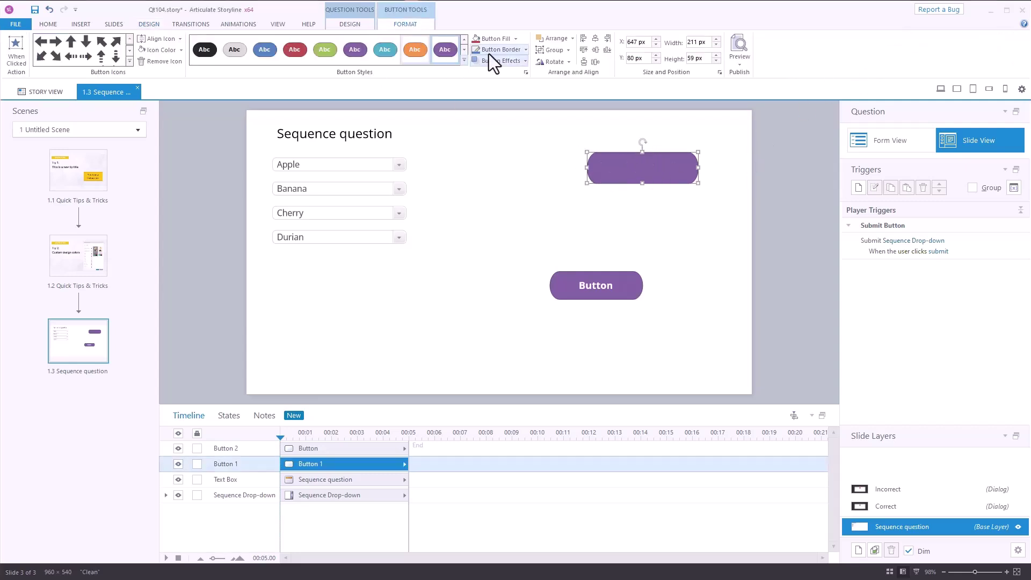
left_click(515, 39)
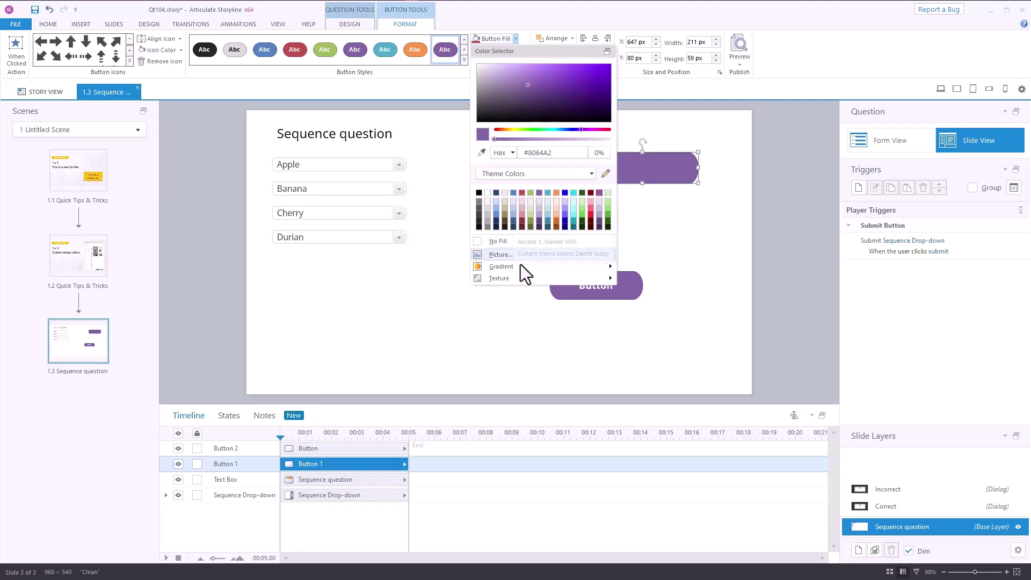
left_click(497, 323)
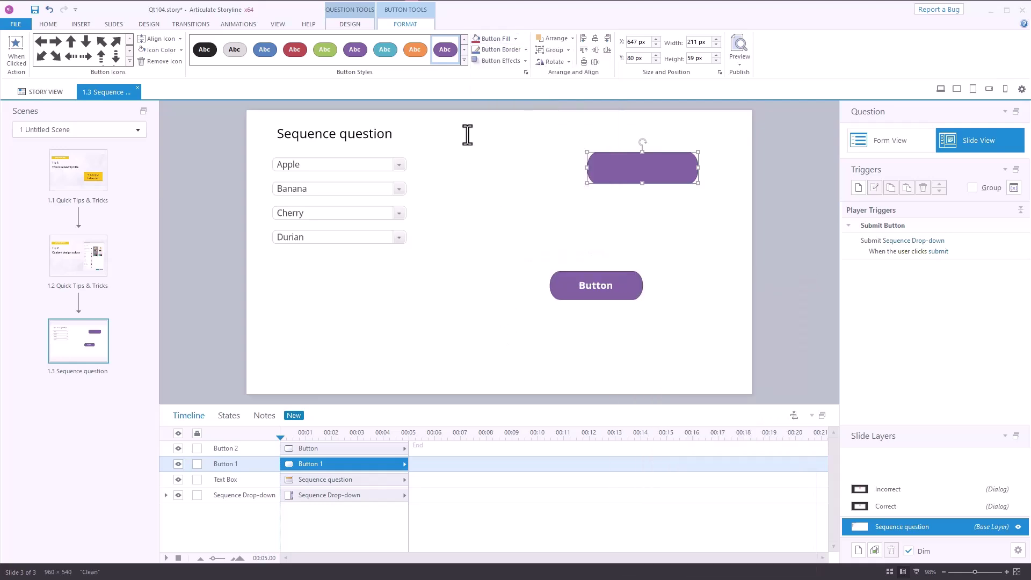
Step: Reopen the Delete today colour set for editing from the Design tab's Colors list
left_click(157, 24)
left_click(900, 44)
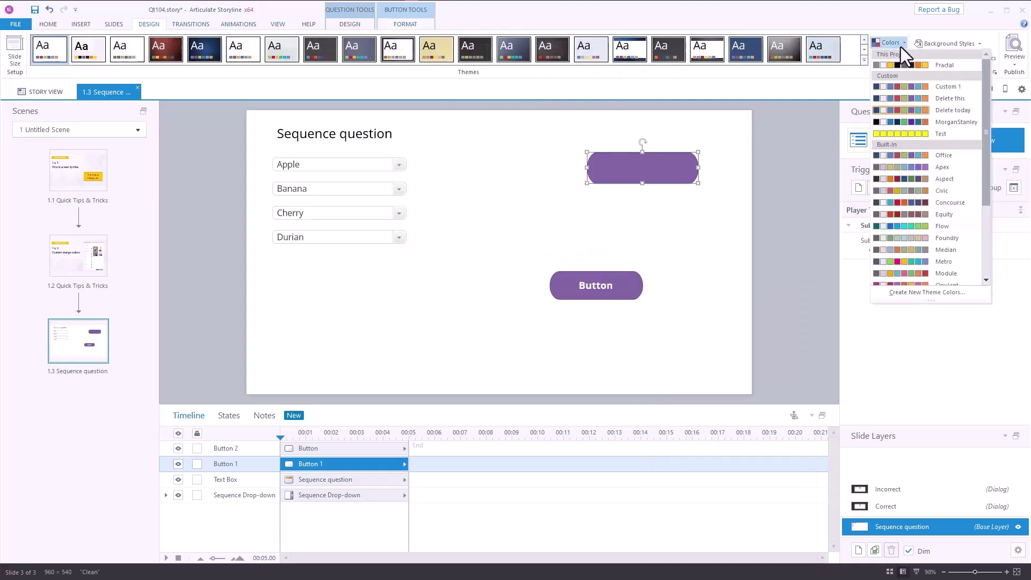
right_click(913, 108)
left_click(941, 152)
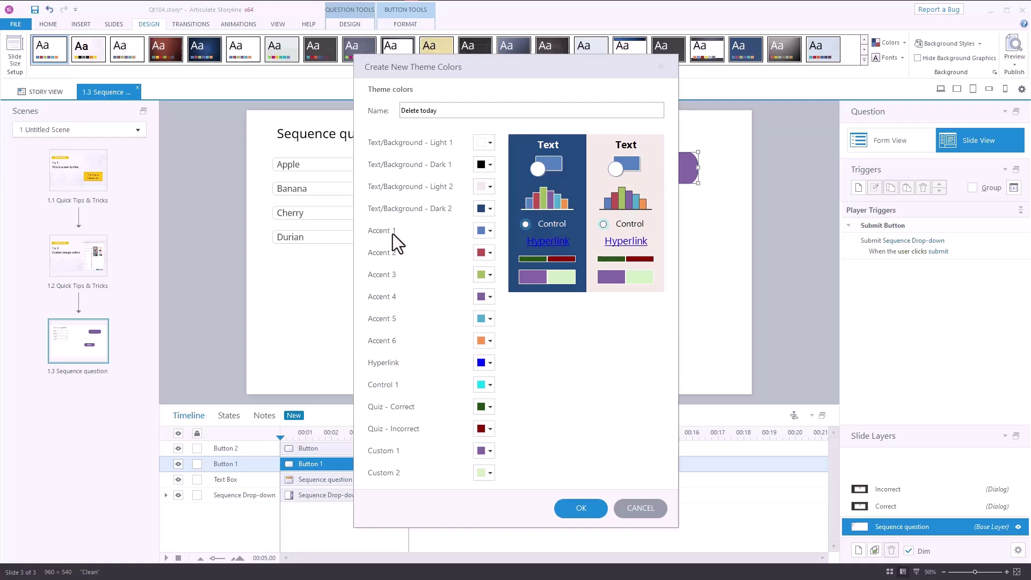
Step: Set Accent 3, Accent 4, Accent 6 and Accent 5 of Delete today to white #FFFFFF
left_click(490, 276)
left_click(513, 394)
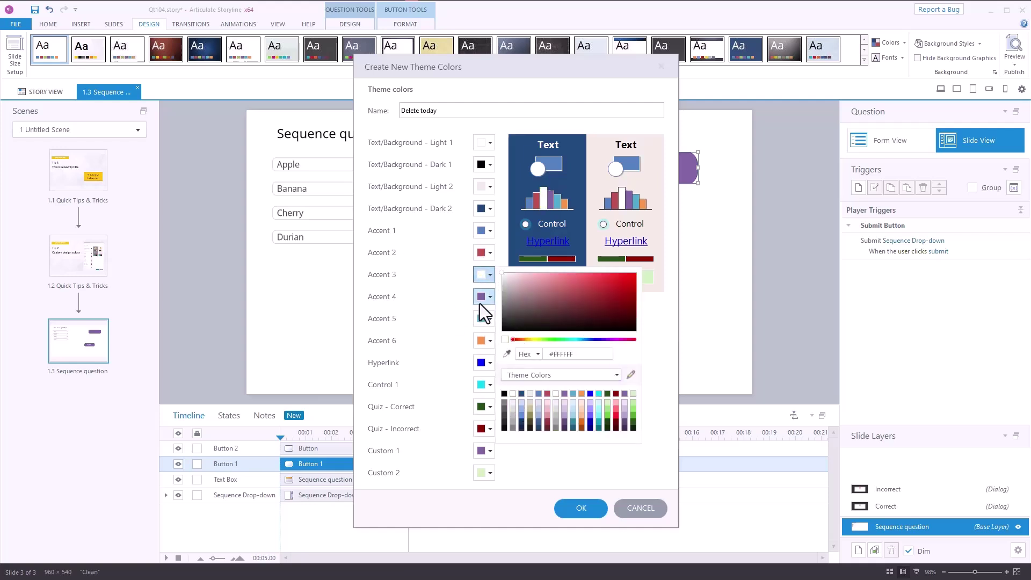
left_click(489, 296)
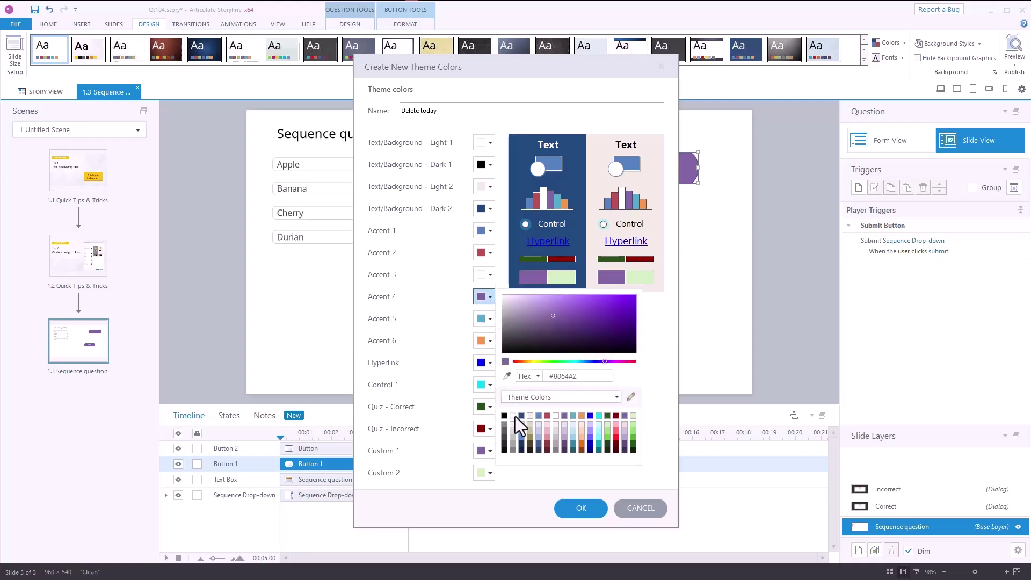
left_click(513, 416)
left_click(491, 320)
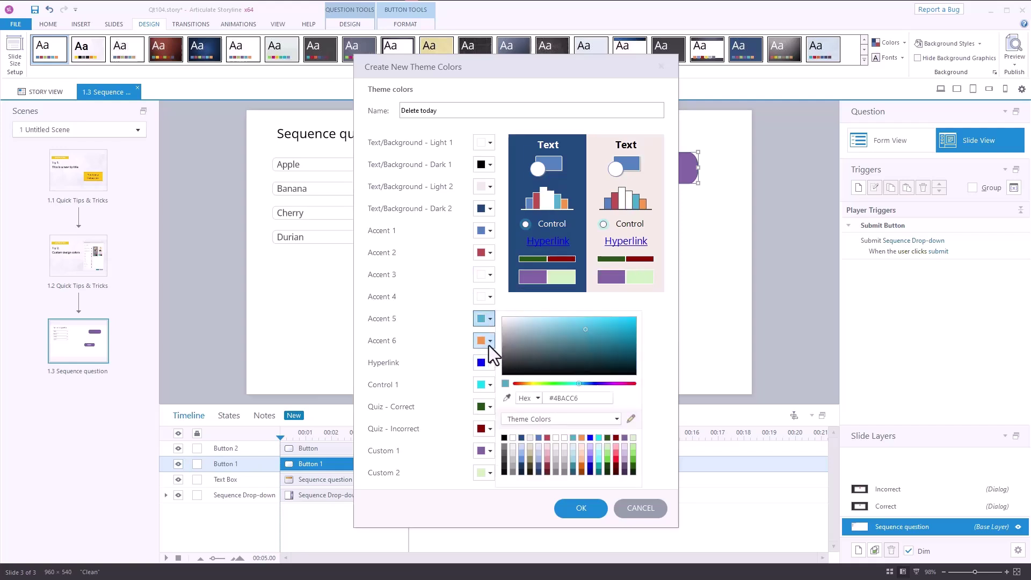
left_click(489, 343)
left_click(513, 460)
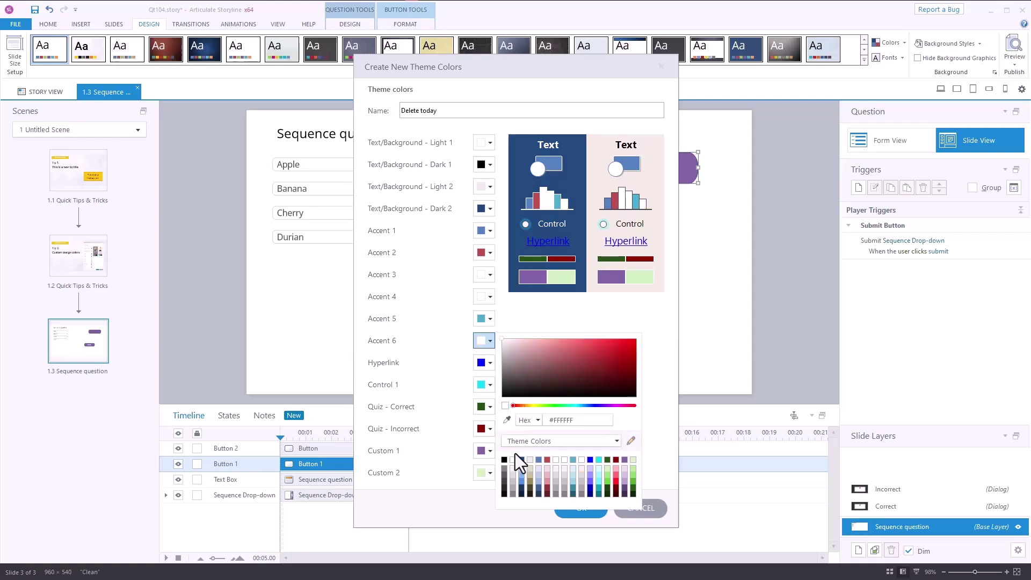
left_click(490, 322)
left_click(490, 321)
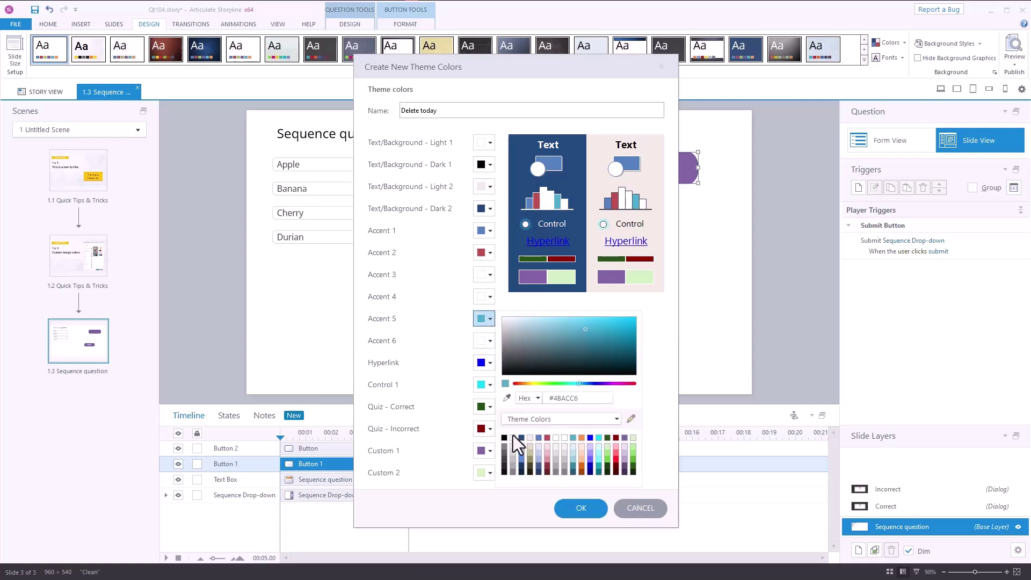
left_click(514, 437)
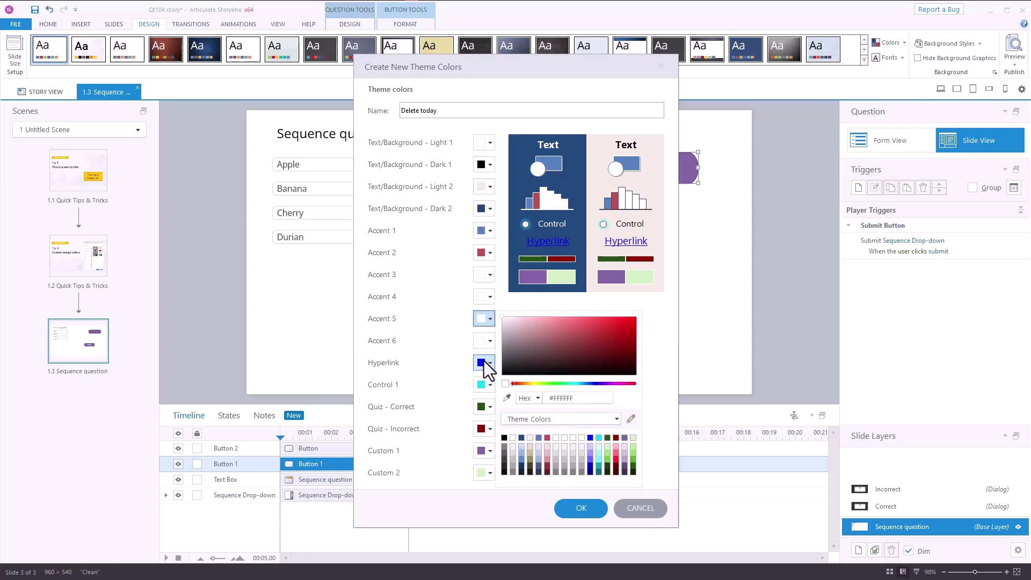